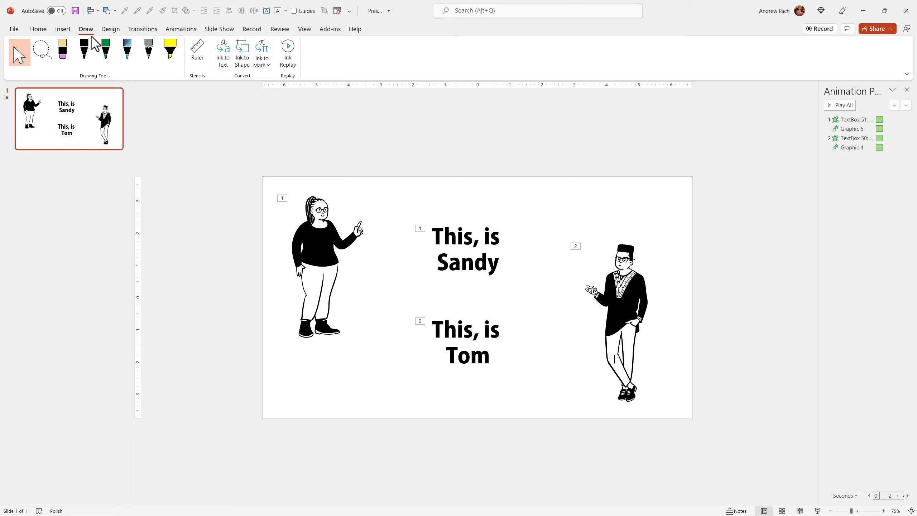
Adjust the Customize Ribbon settings in PowerPoint Options and confirm them.
click(14, 29)
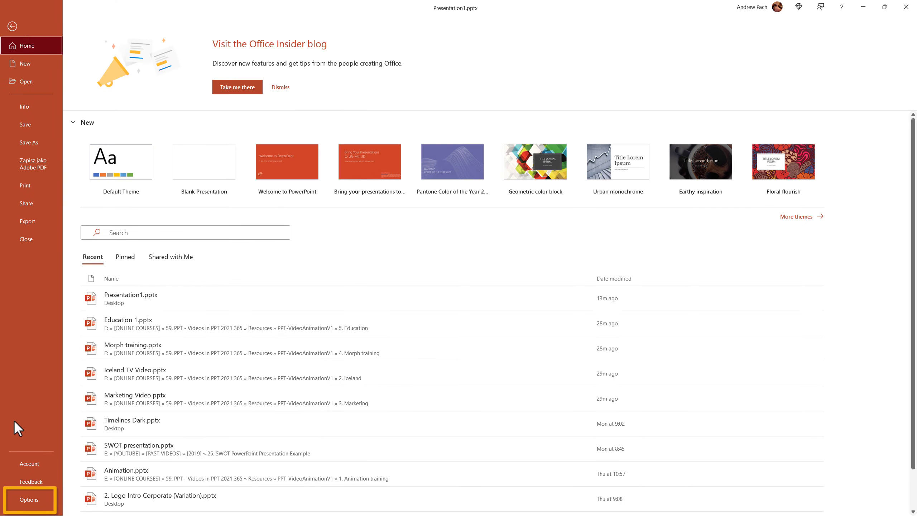
click(29, 499)
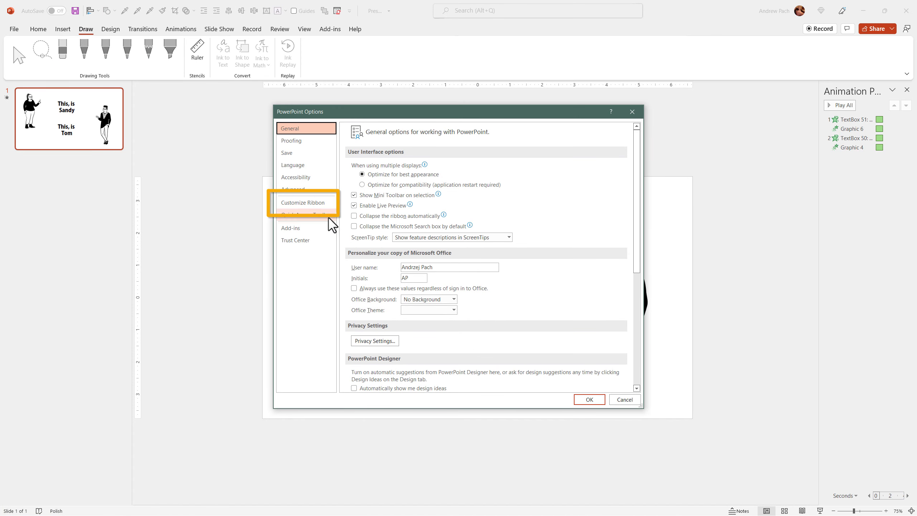
click(320, 207)
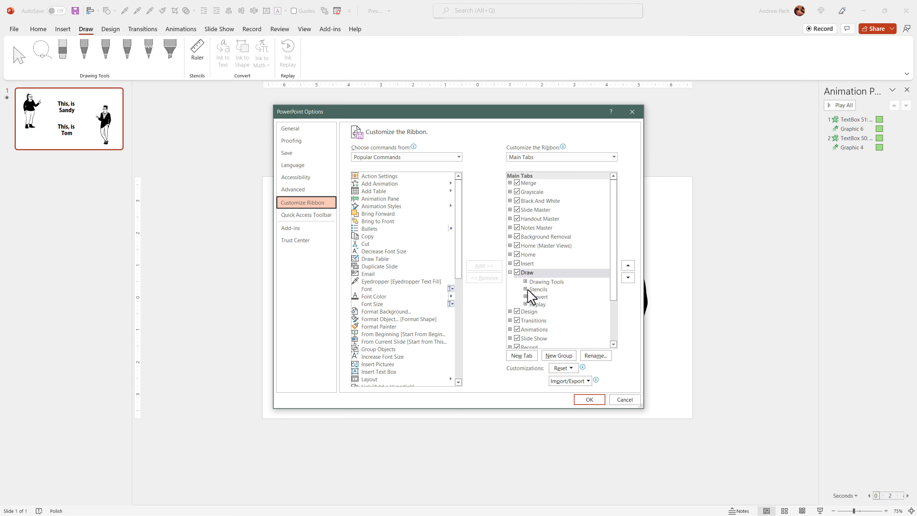
click(590, 399)
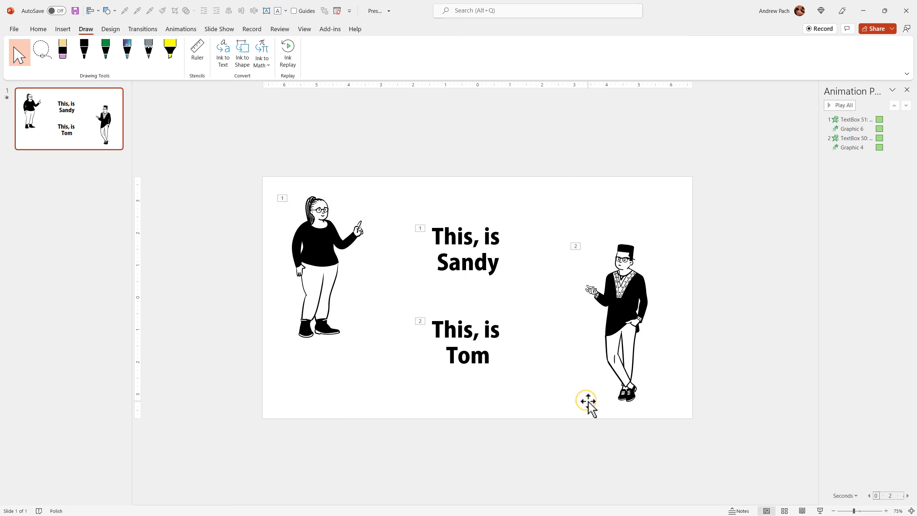
Thicken the green pen and draw an arrow from the 'This, is Sandy' caption toward Sandy's hand.
click(104, 58)
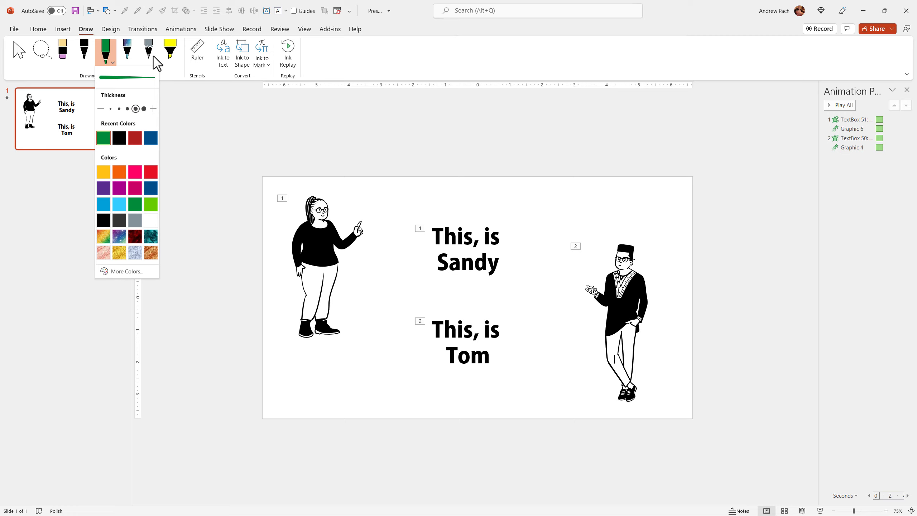
click(136, 109)
click(111, 59)
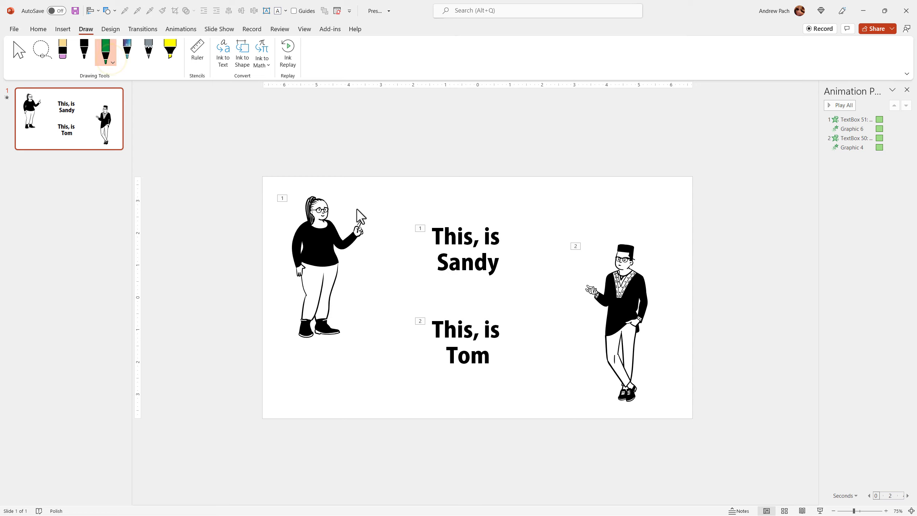
mouse_move(424, 246)
mouse_down()
mouse_move(413, 260)
mouse_move(358, 255)
mouse_move(357, 265)
mouse_up()
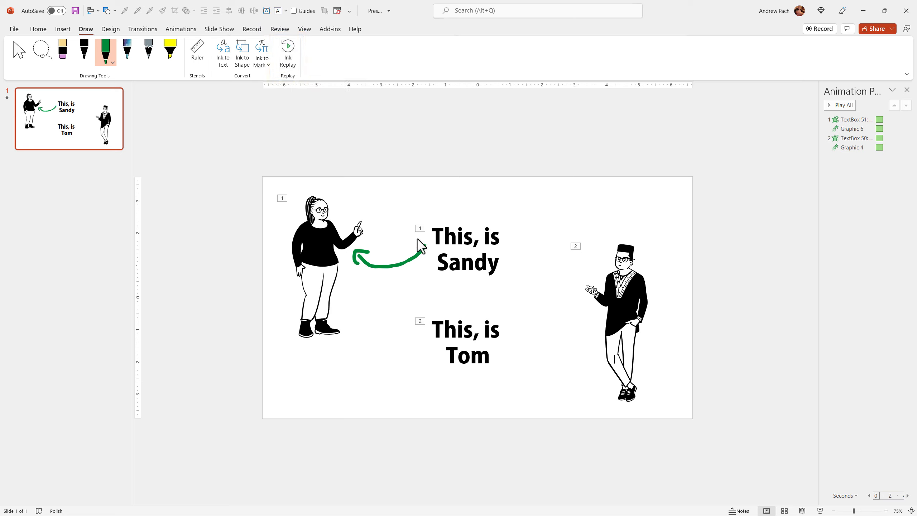
Preview the ink with Ink Replay, then switch the Draw tools to Select mode.
click(286, 60)
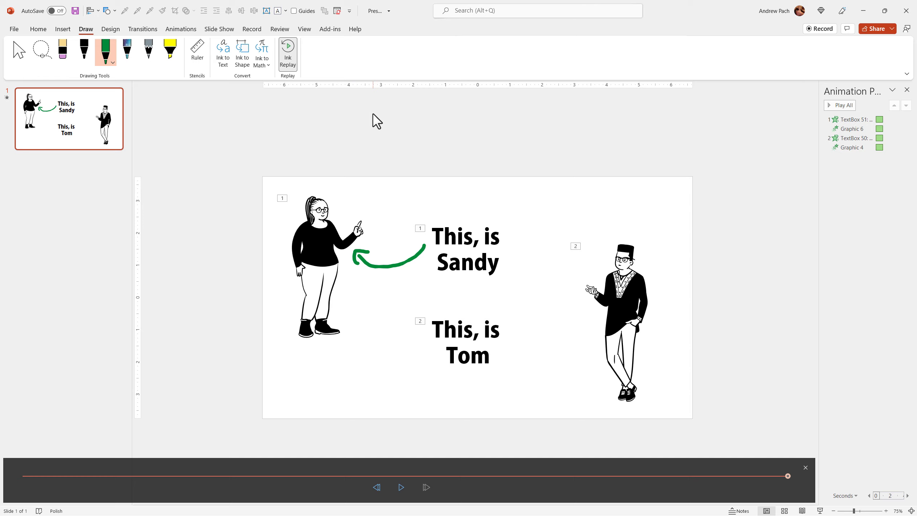
click(188, 31)
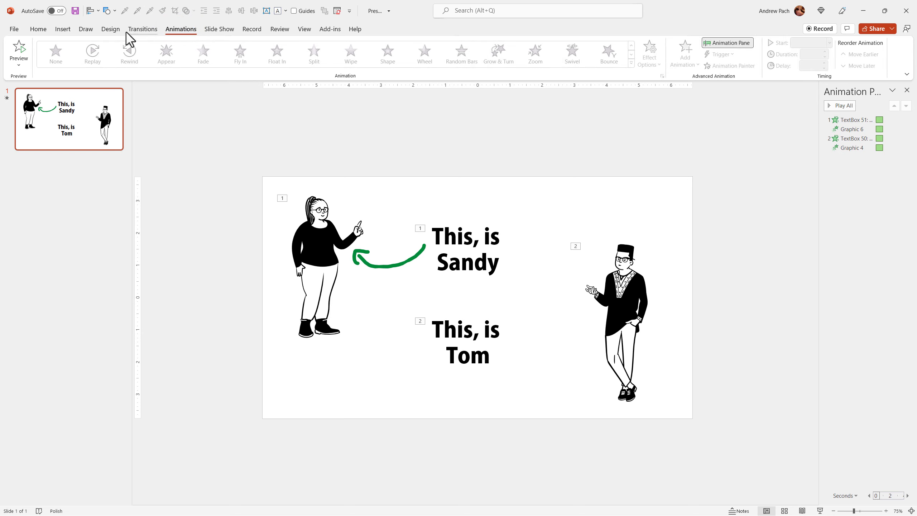
click(86, 29)
click(16, 59)
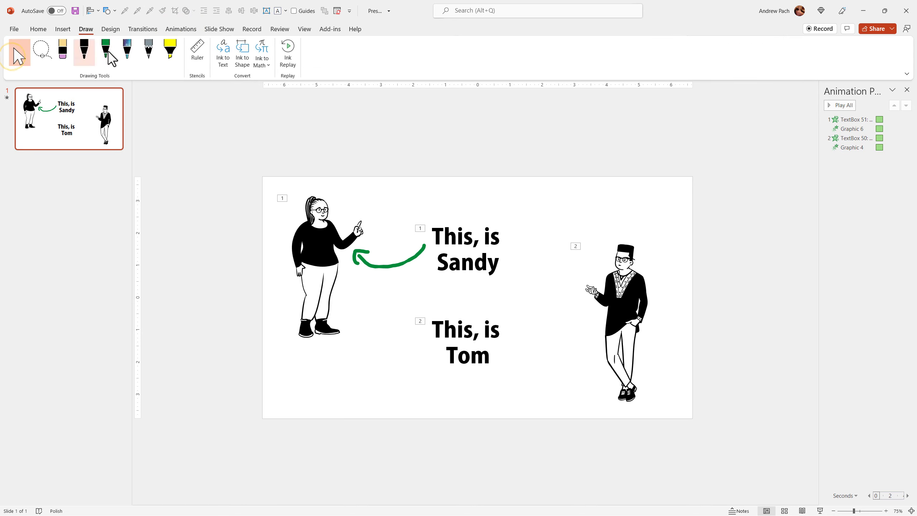
Select the green ink arrow and apply the Replay animation to it.
click(181, 30)
click(491, 245)
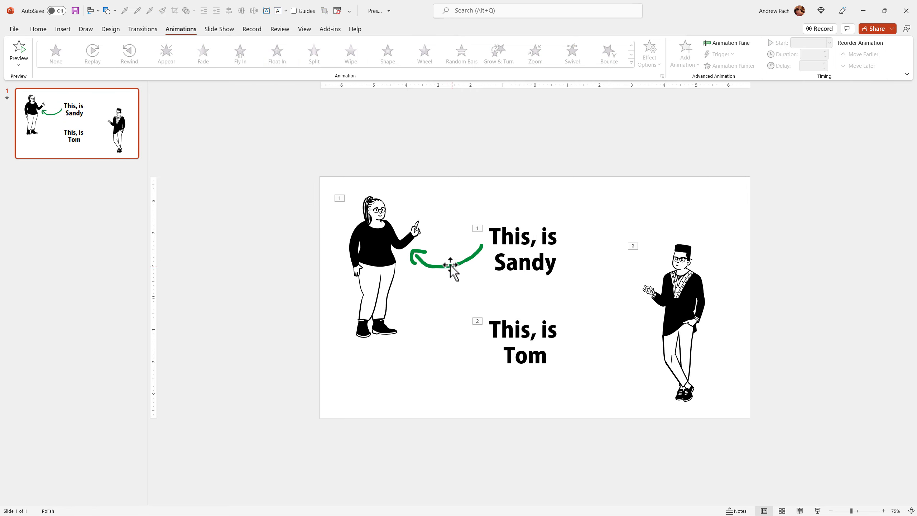
click(449, 267)
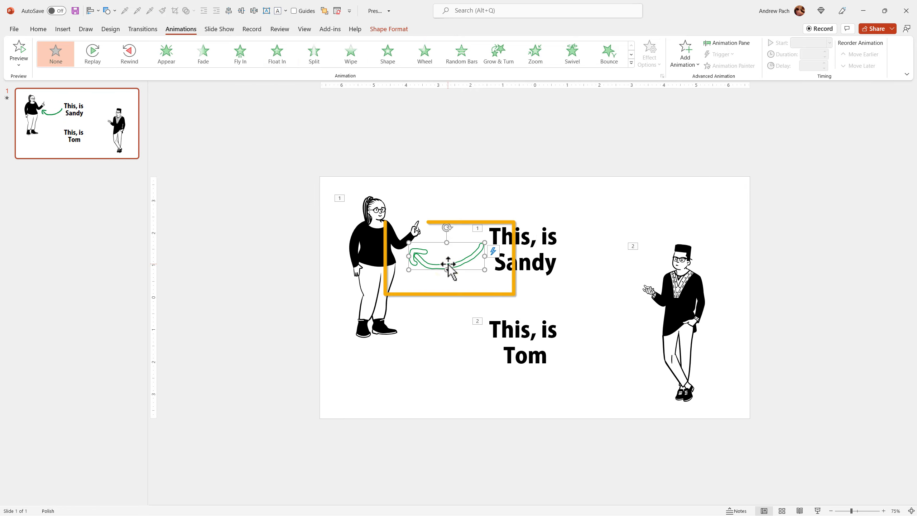
click(99, 60)
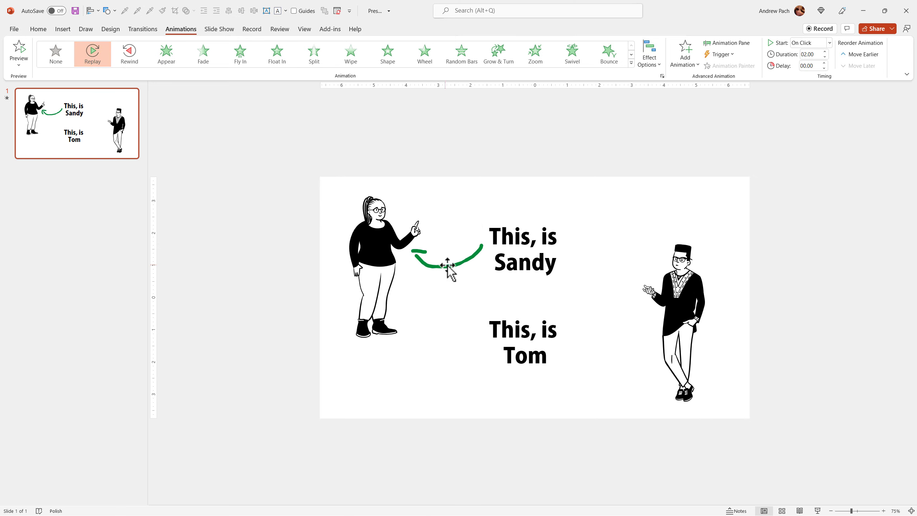
Open the Animation Pane and set the arrow's Effect Options to By Ink Object.
click(453, 268)
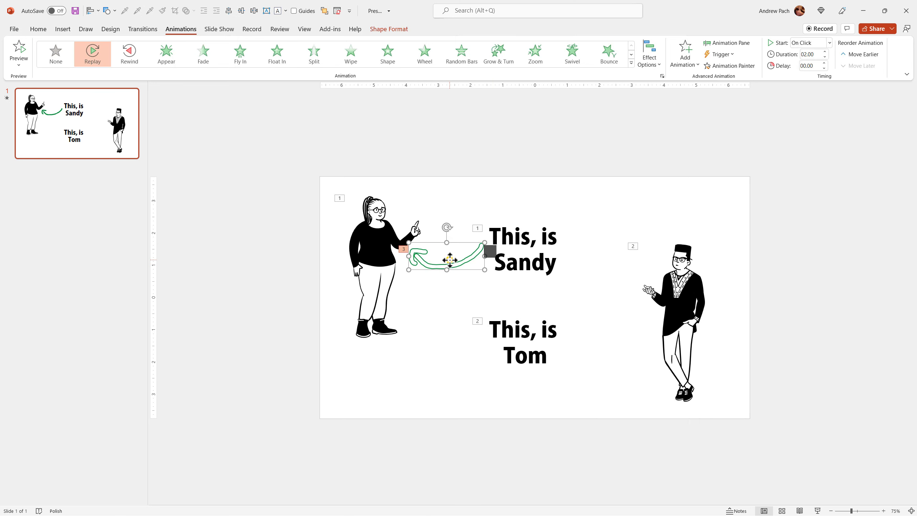
click(740, 44)
click(658, 61)
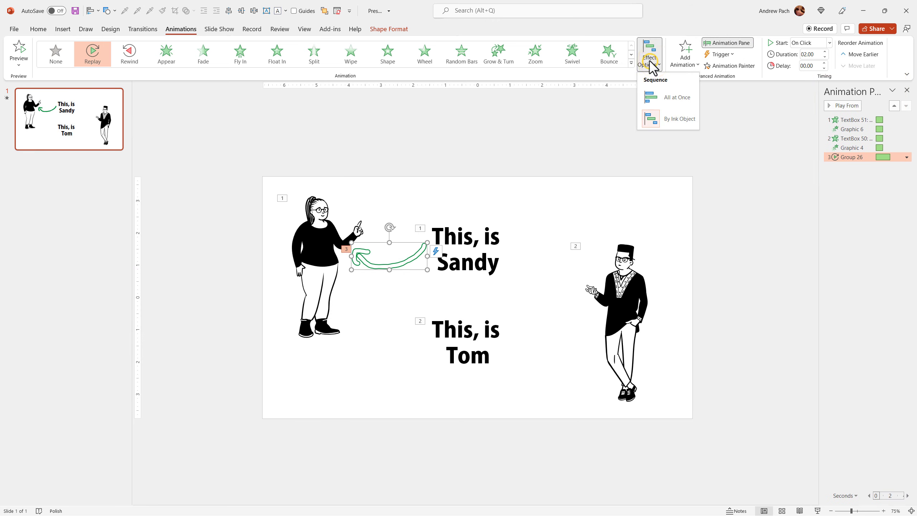
click(668, 117)
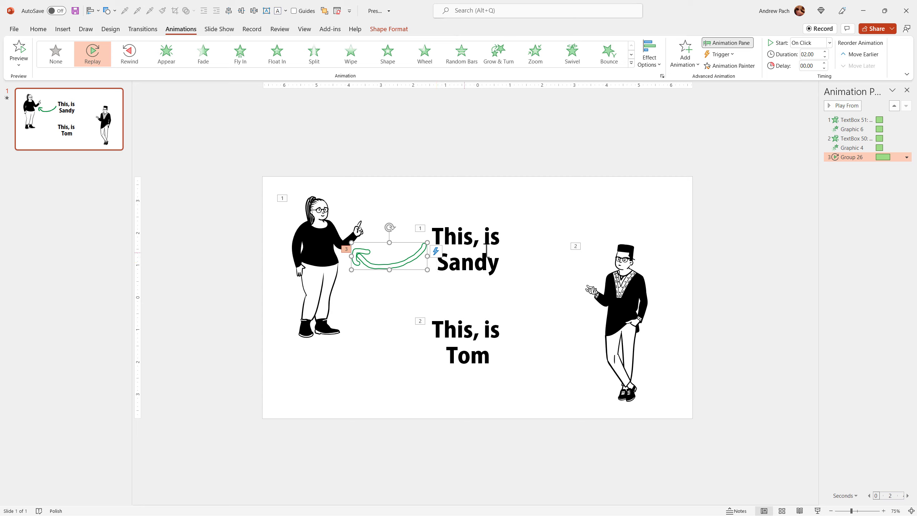
click(650, 60)
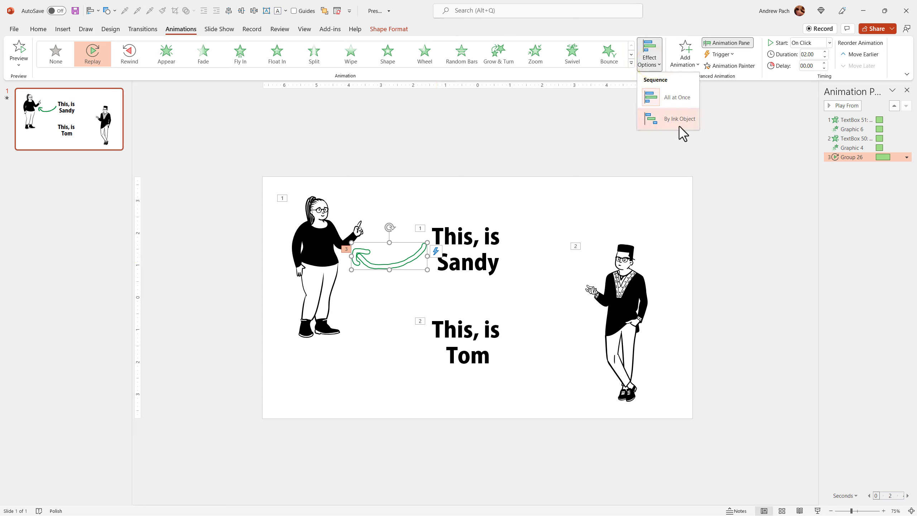
click(669, 120)
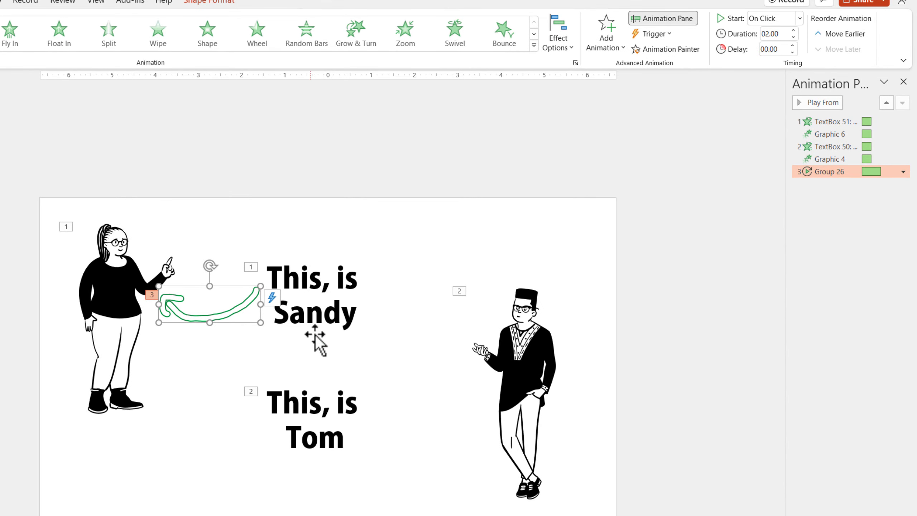
Move Group 26 above TextBox 50 so it plays second, and set Duration to 01.50.
click(828, 171)
drag(827, 172, 839, 156)
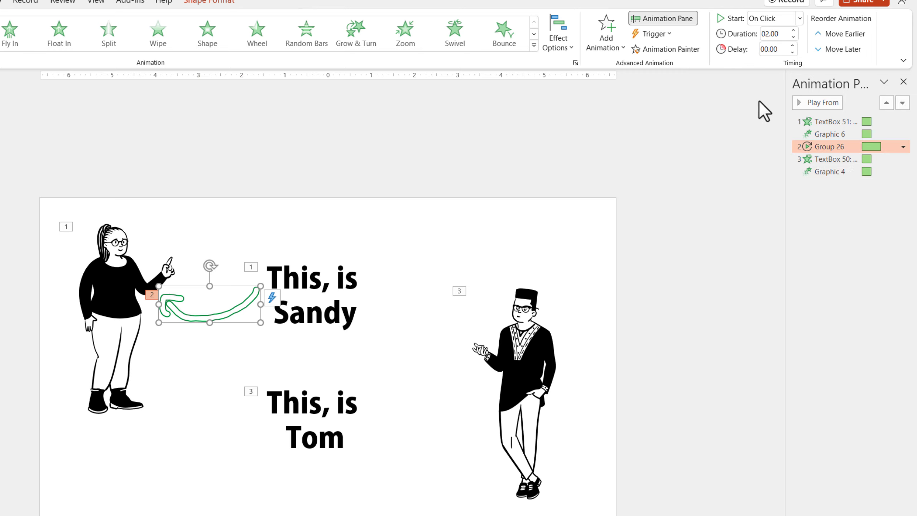
click(794, 37)
click(793, 36)
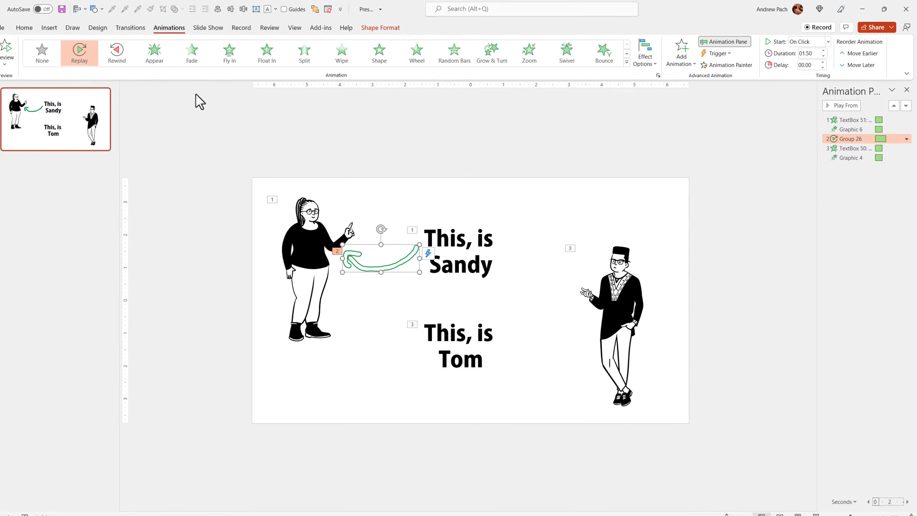
Switch the pen colour to red and draw a freehand circle around Tom.
click(73, 28)
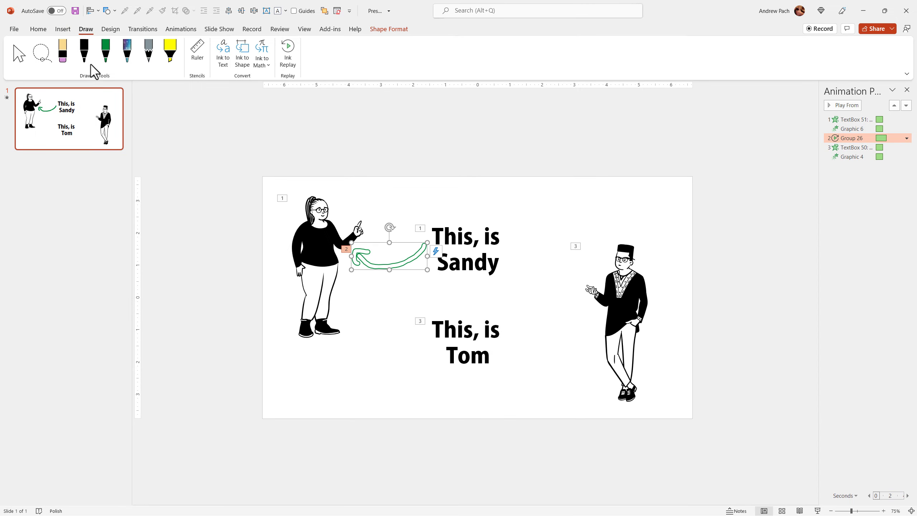
click(107, 65)
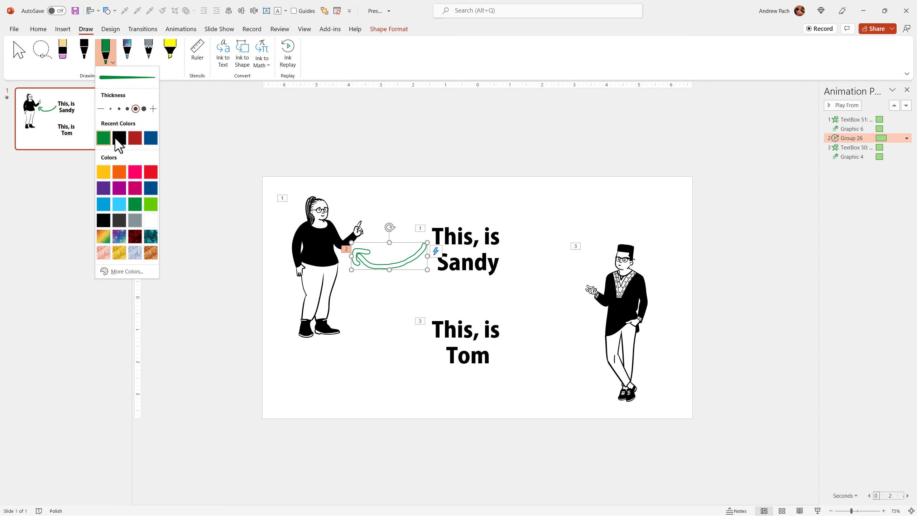
click(133, 140)
mouse_move(574, 226)
mouse_down()
mouse_move(543, 254)
mouse_move(569, 410)
mouse_move(679, 293)
mouse_move(566, 228)
mouse_up()
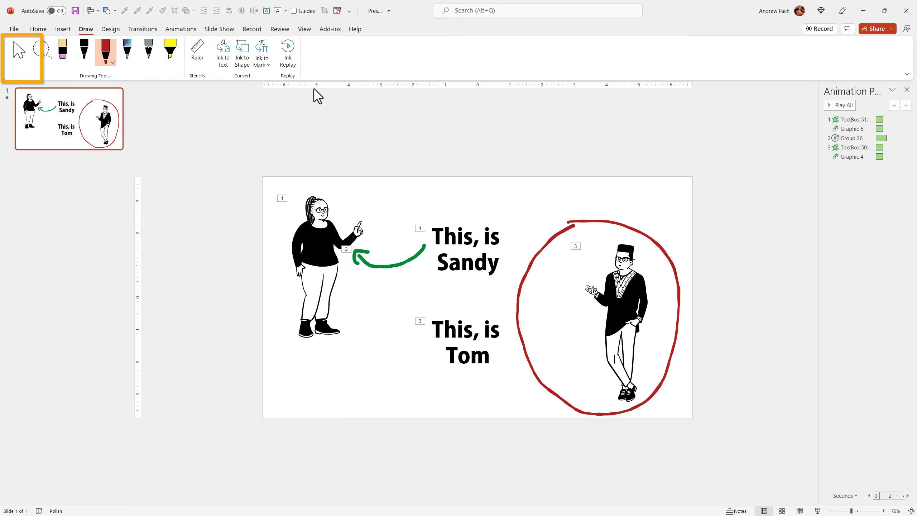
key(Escape)
Give Tom's red circle a Replay animation with a 01.50 duration.
click(180, 28)
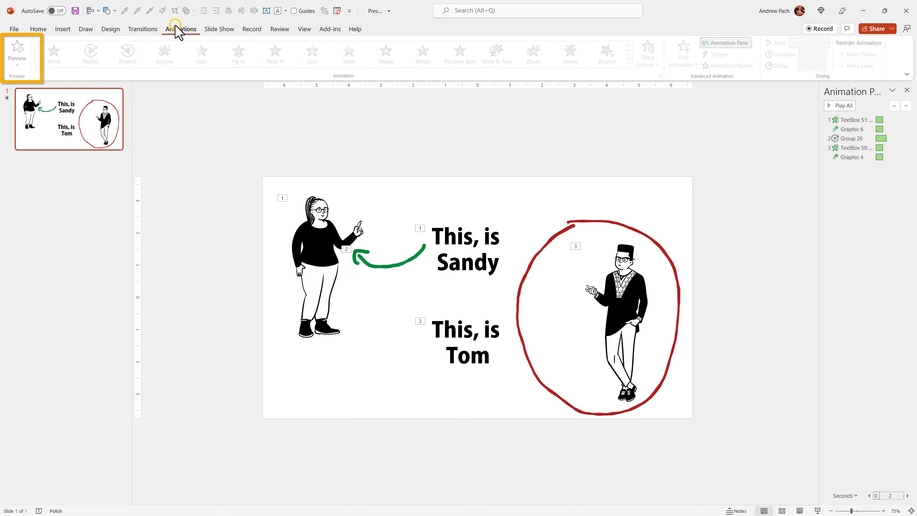
click(544, 243)
click(92, 54)
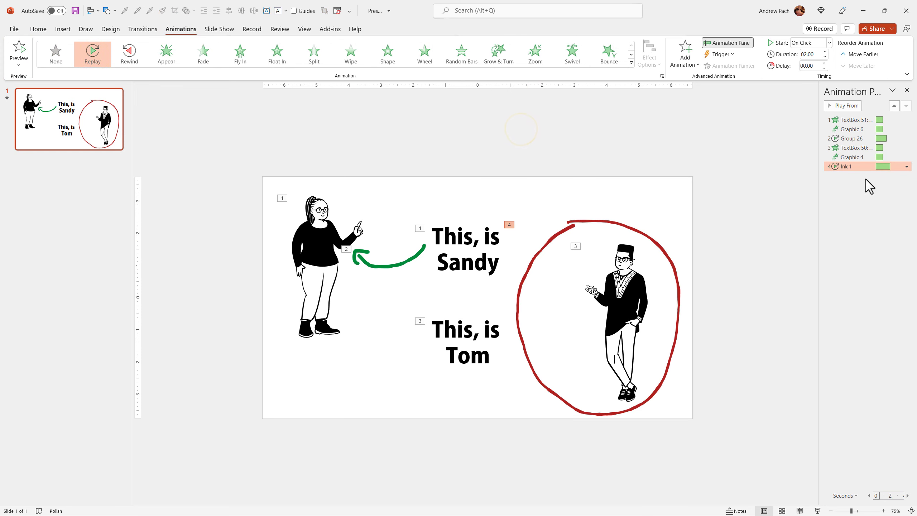
click(825, 56)
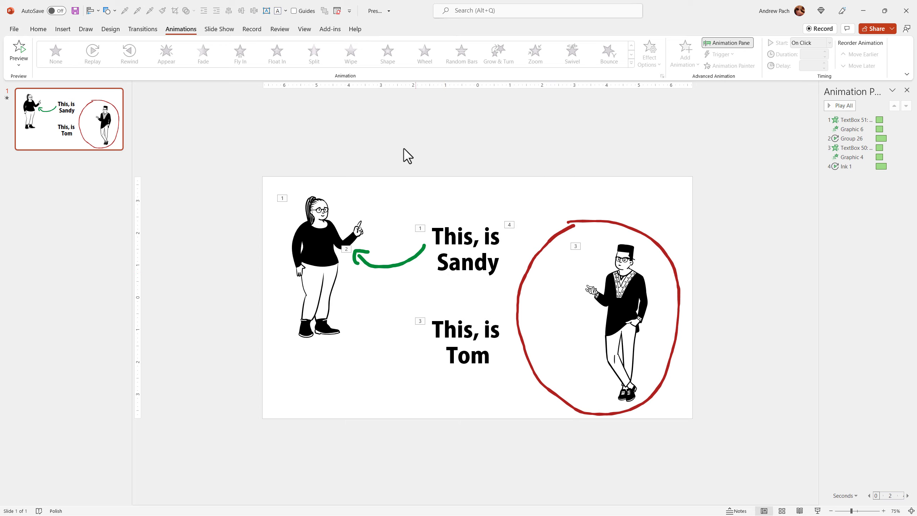
Pick the black pen and draw a short and a long stroke along the slide top.
click(86, 29)
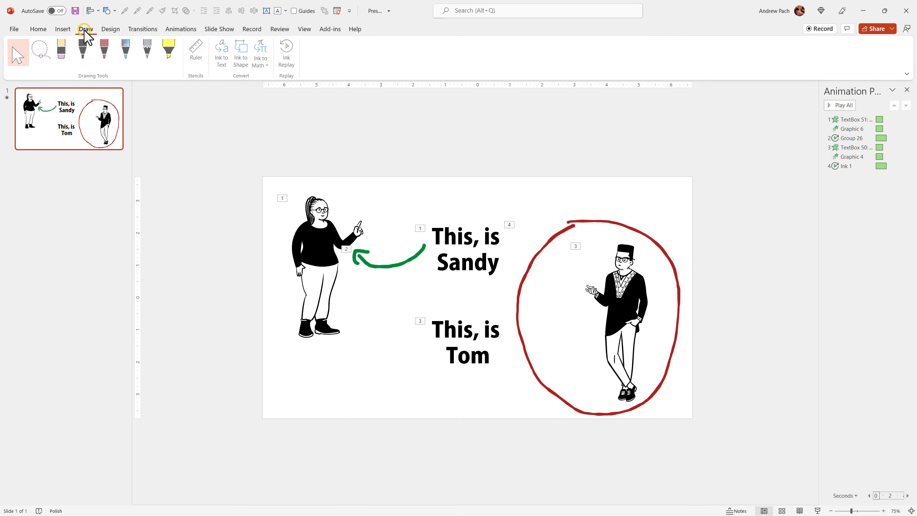
click(86, 54)
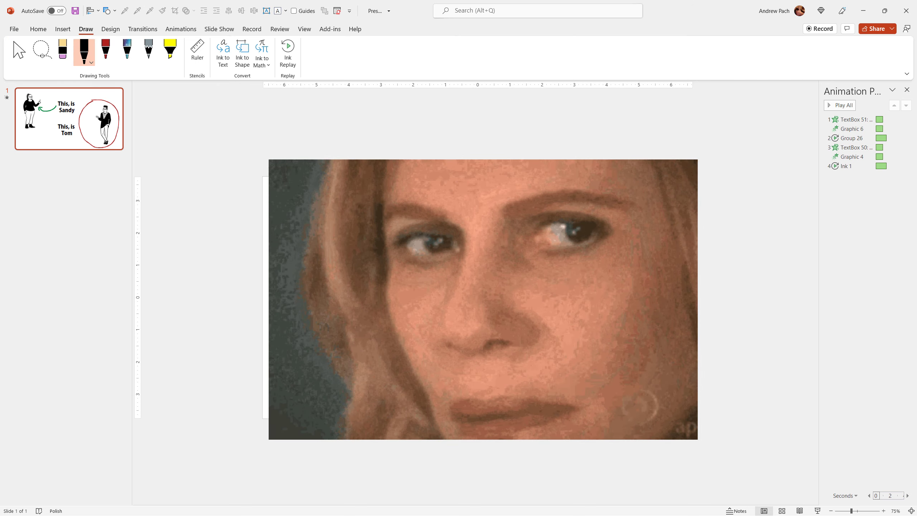
drag(418, 194, 454, 192)
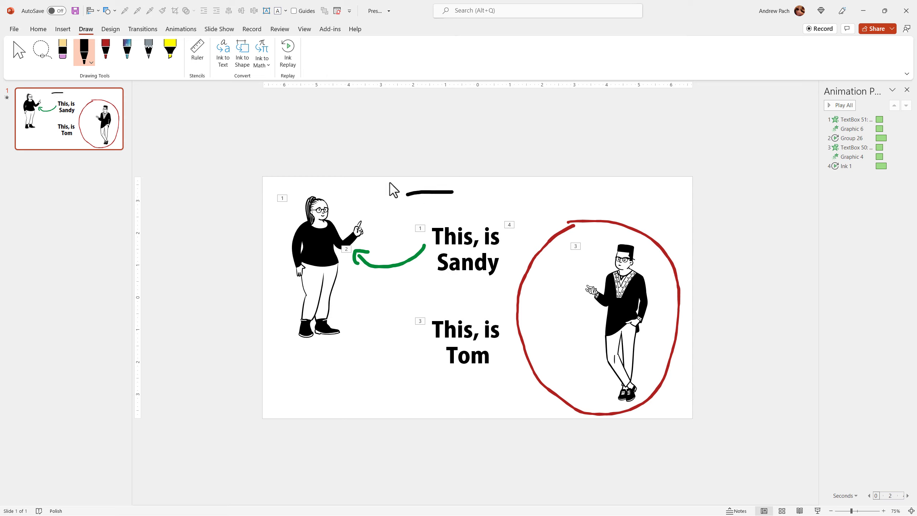
drag(390, 183, 516, 188)
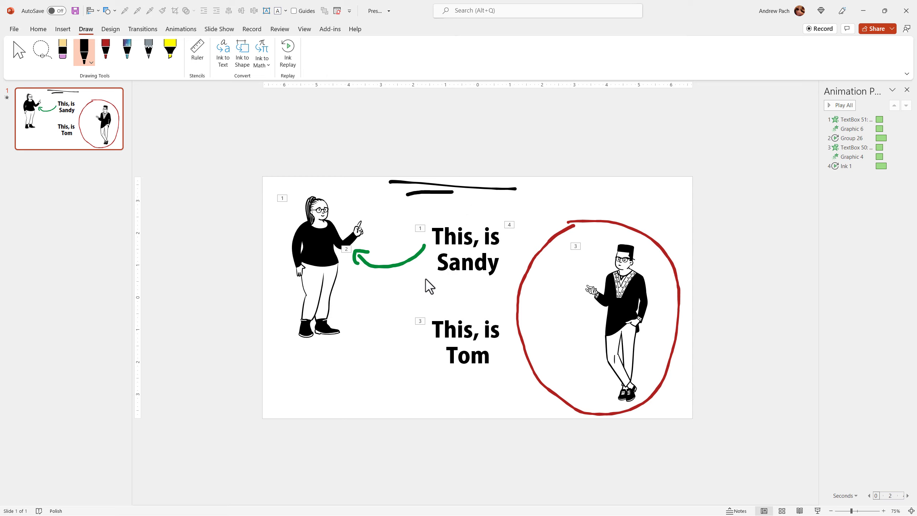
Draw a curved black arrow toward Sandy and a looping arrow from Tom's label into his circle.
drag(426, 278, 357, 290)
key(ctrl+z)
drag(364, 280, 342, 299)
key(ctrl+z)
key(ctrl+z)
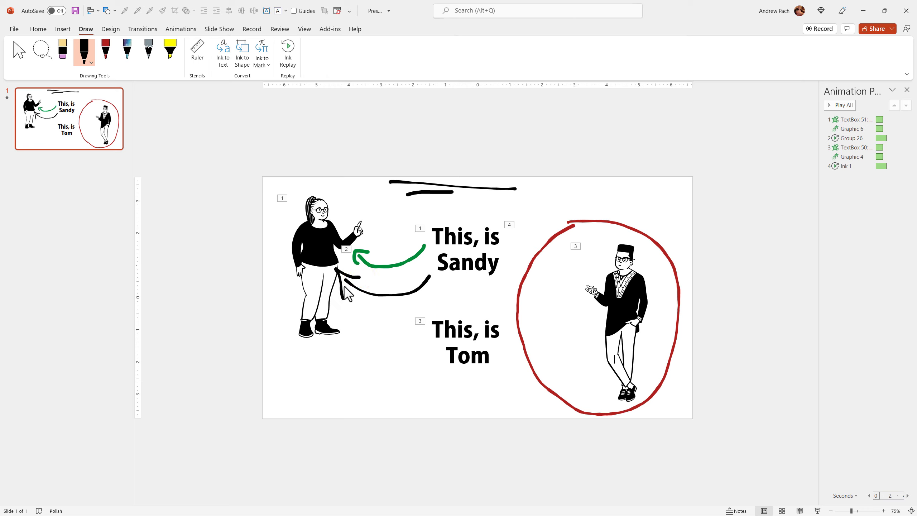
mouse_move(437, 361)
mouse_down()
mouse_move(368, 360)
mouse_move(514, 384)
mouse_move(520, 396)
mouse_up()
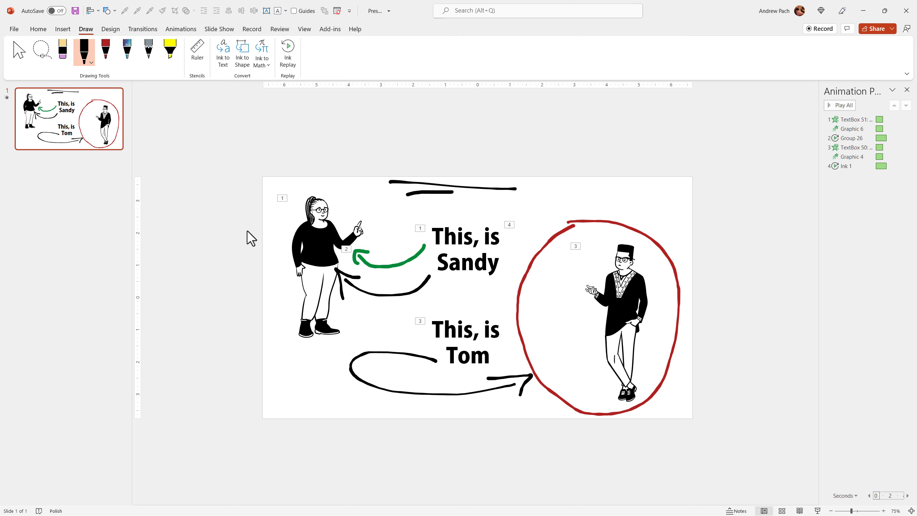
Use the Ruler to draw a straight 45° black line from Sandy down past 'This, is Tom', then hide it.
click(196, 61)
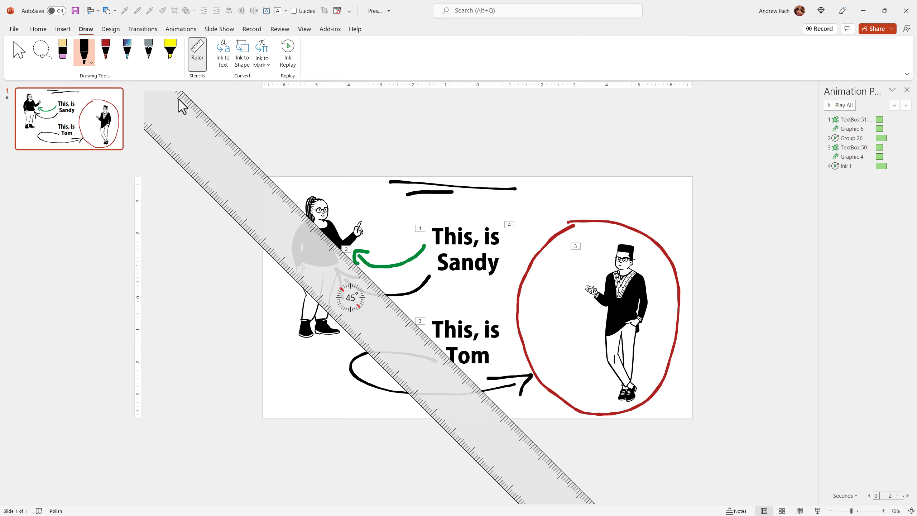
mouse_move(305, 212)
mouse_down()
mouse_move(434, 334)
mouse_move(470, 381)
mouse_up()
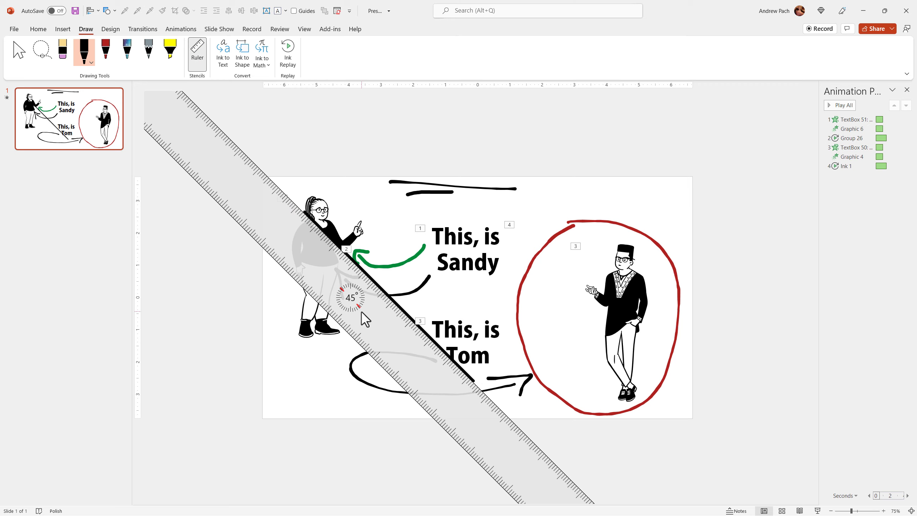
key(Escape)
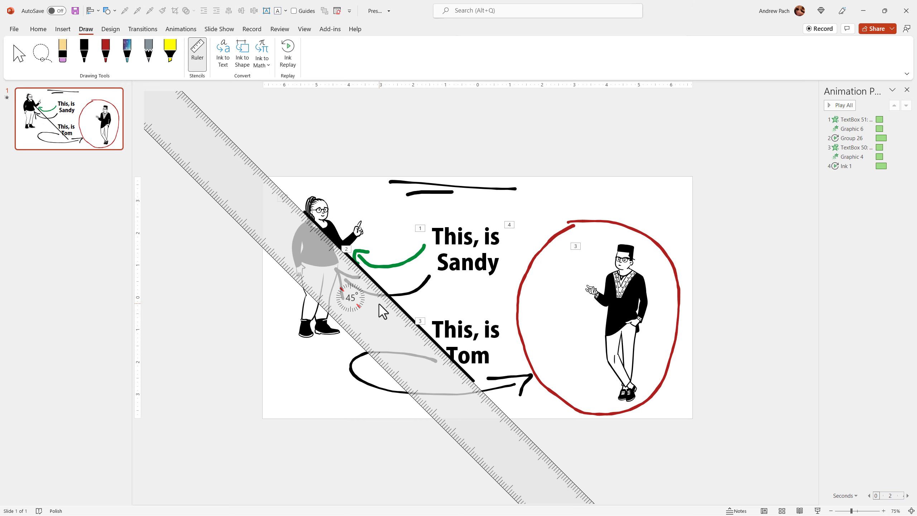
scroll(383, 311, up, 15)
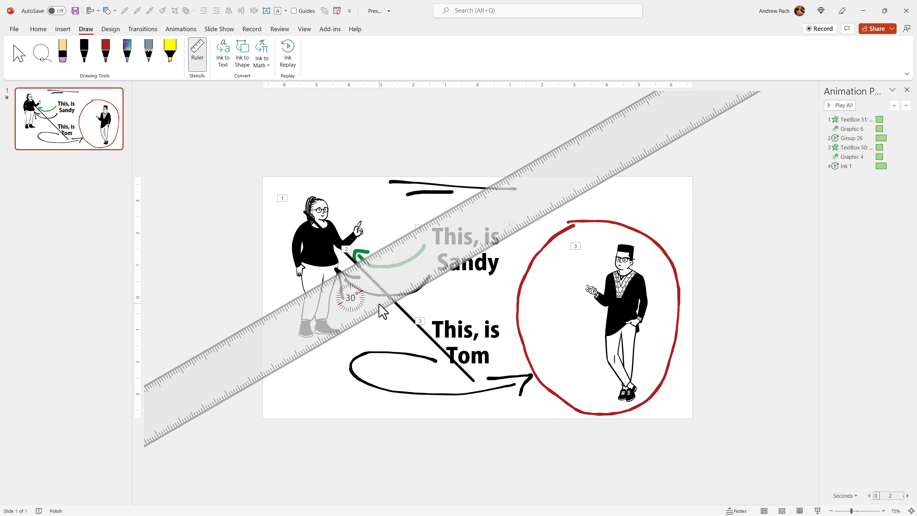
scroll(383, 310, down, 9)
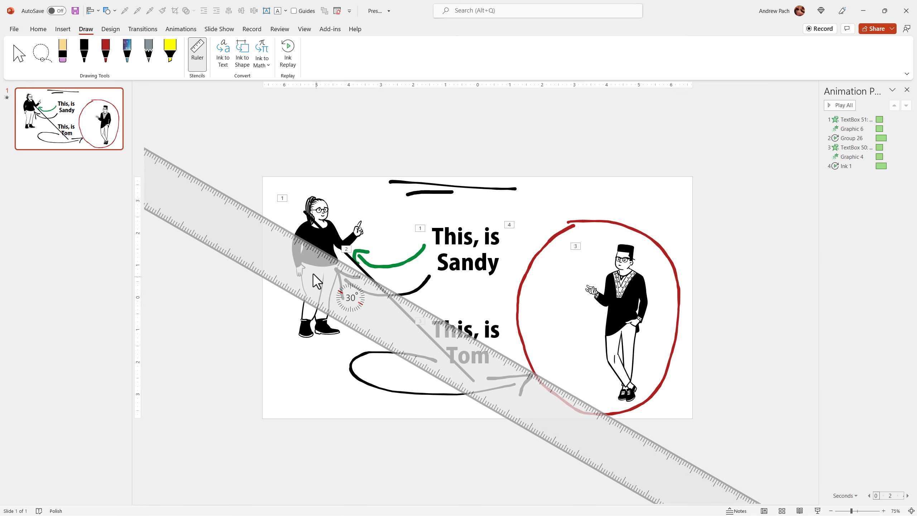
click(204, 53)
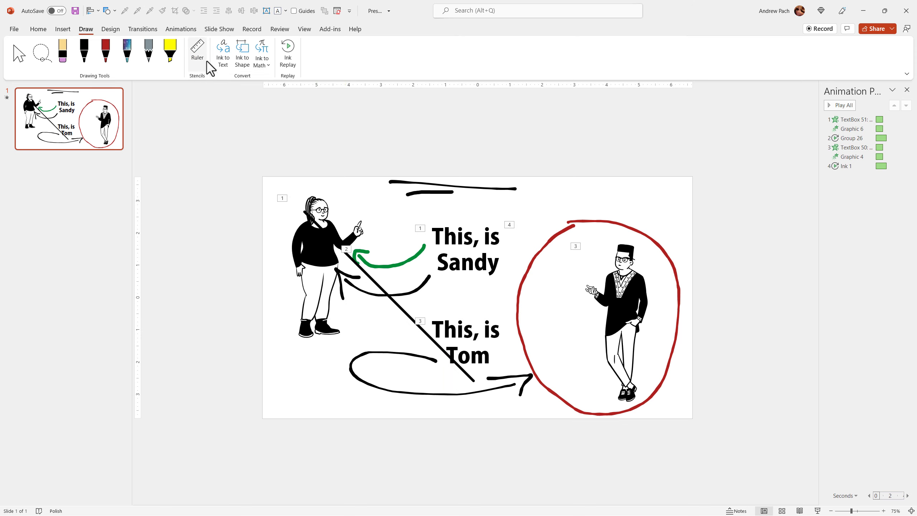
click(87, 57)
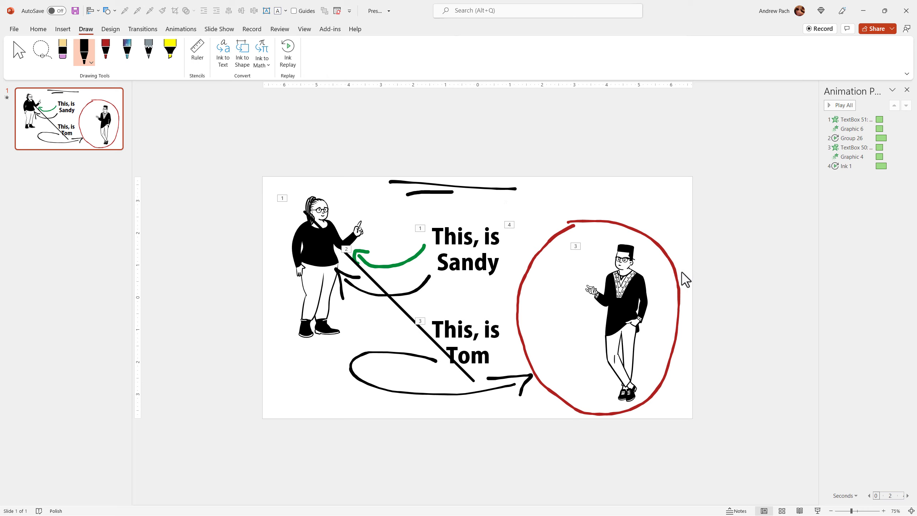
Switch from the Draw tools to the Animations tab.
click(181, 29)
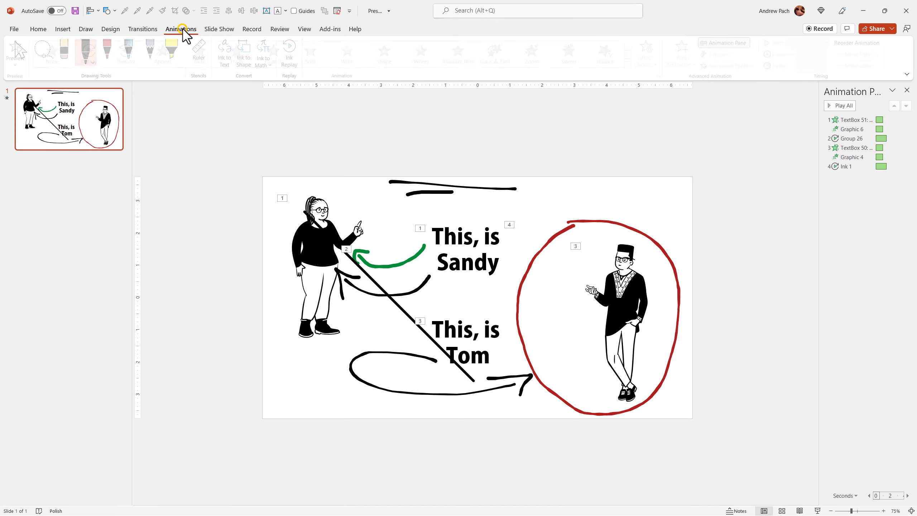